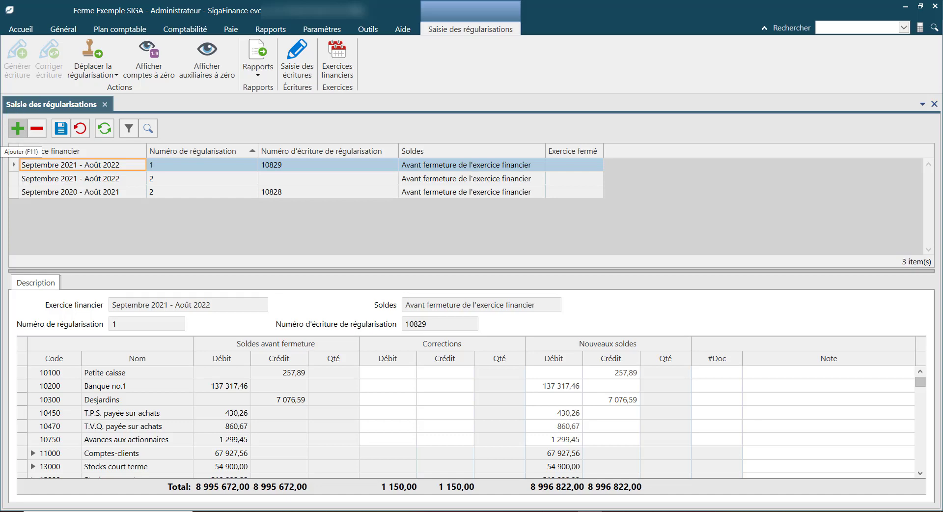
Add an adjustment for fiscal year Septembre 2020 - Août 2021 with Soldes set to Avant fermeture de l'exercice financier.
left_click(18, 129)
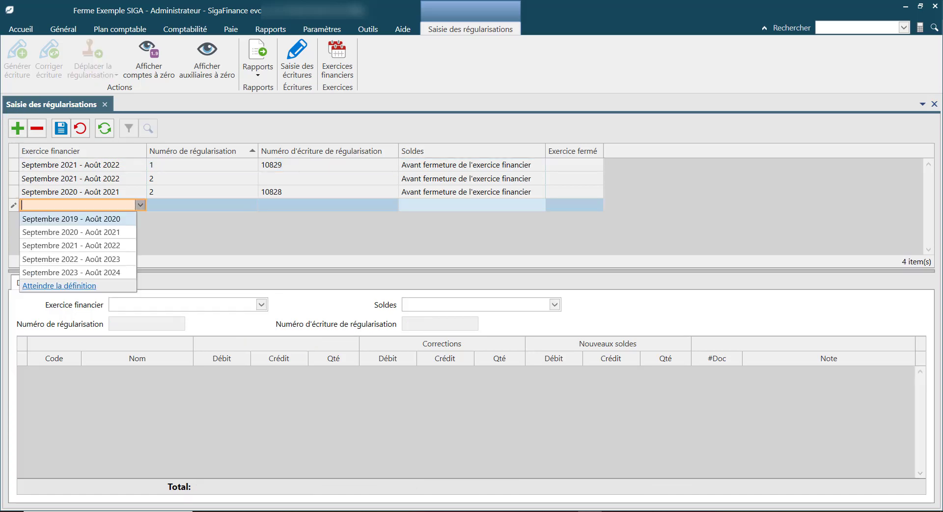
key("Down")
key("Down")
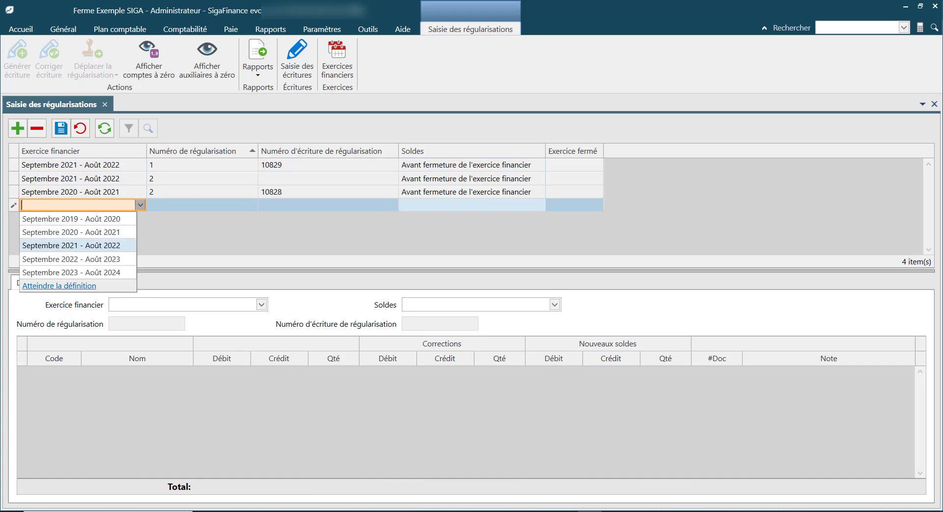
key("Up")
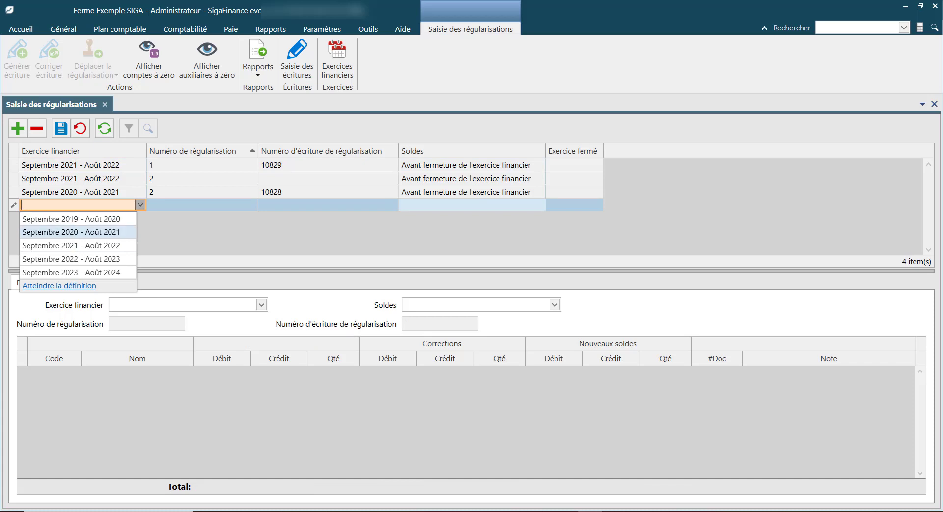
key("Return")
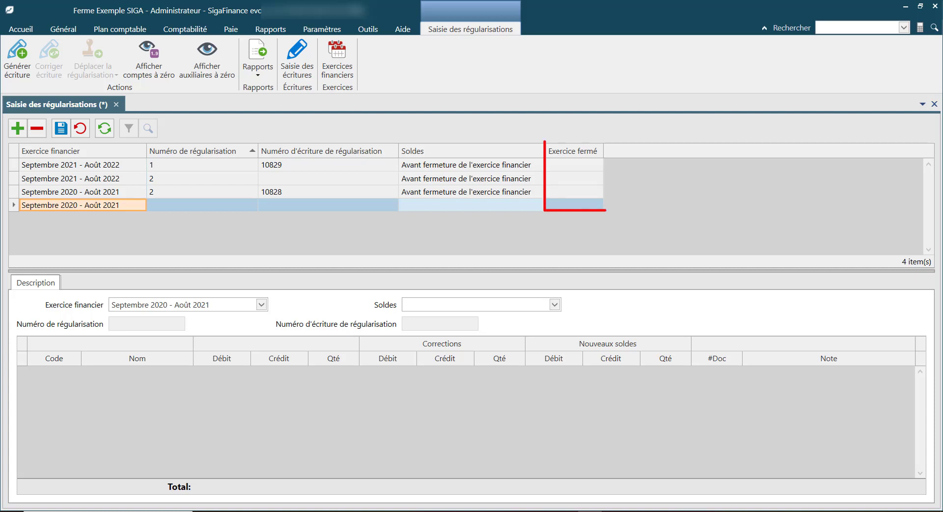
left_click(555, 304)
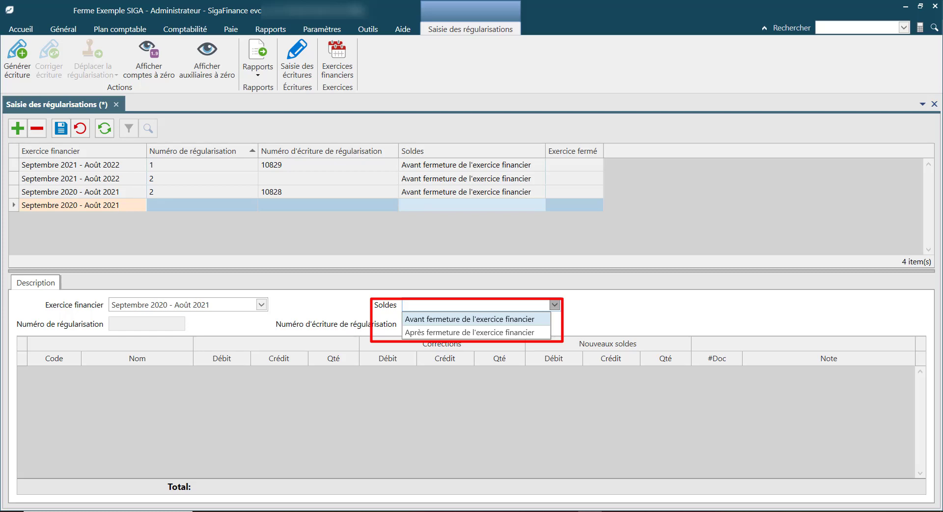
left_click(469, 320)
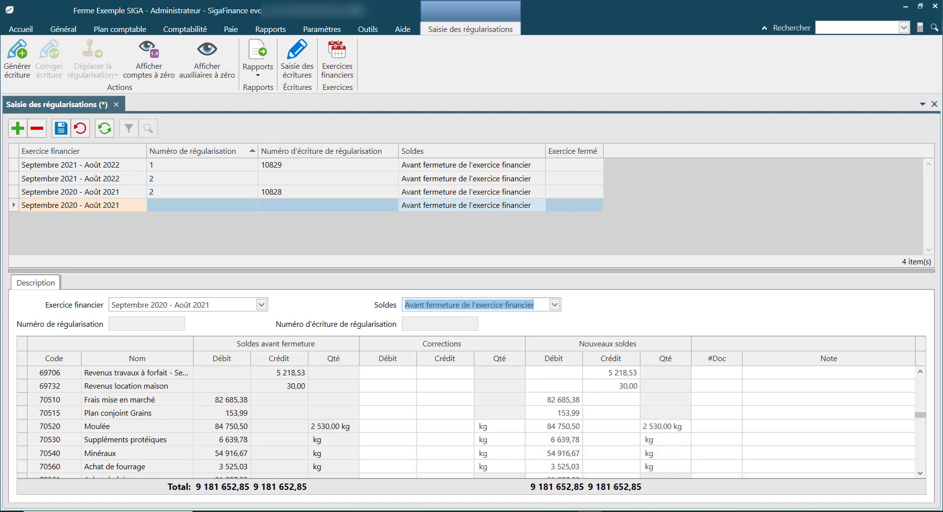
Enlarge the adjustment's account detail area and hide the accounts with a zero balance.
left_click_drag(472, 271, 471, 191)
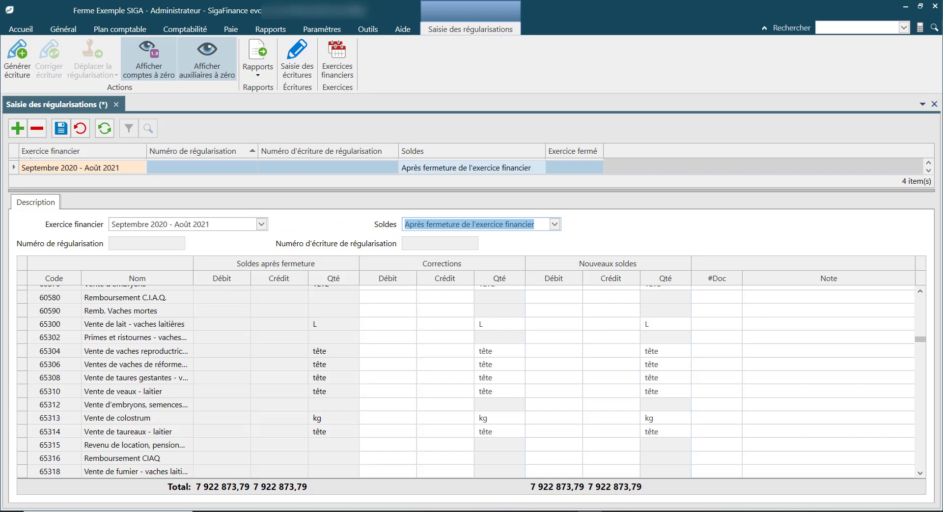
left_click(149, 59)
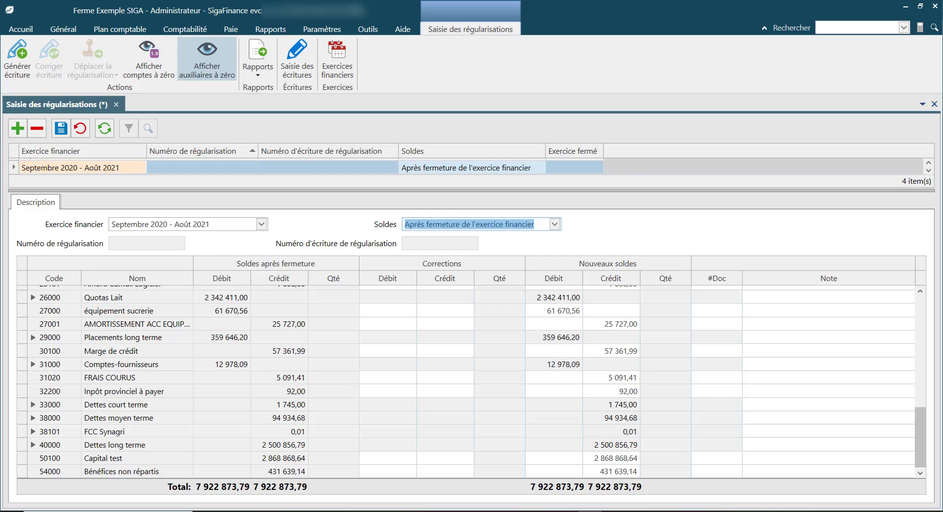
left_click(566, 511)
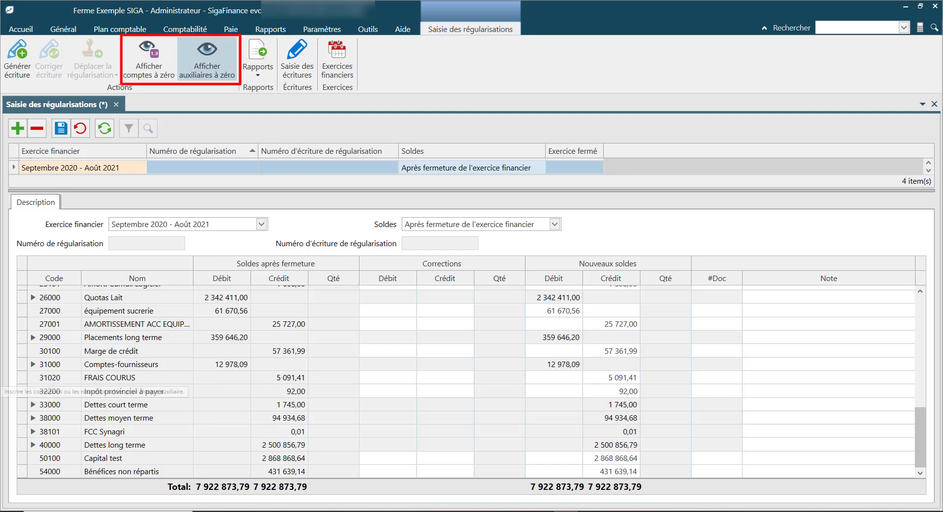
Expand 31000 Comptes-fournisseurs and enter debit corrections of 100 for TPS à payer and 150 for TVQ à payer.
left_click(33, 364)
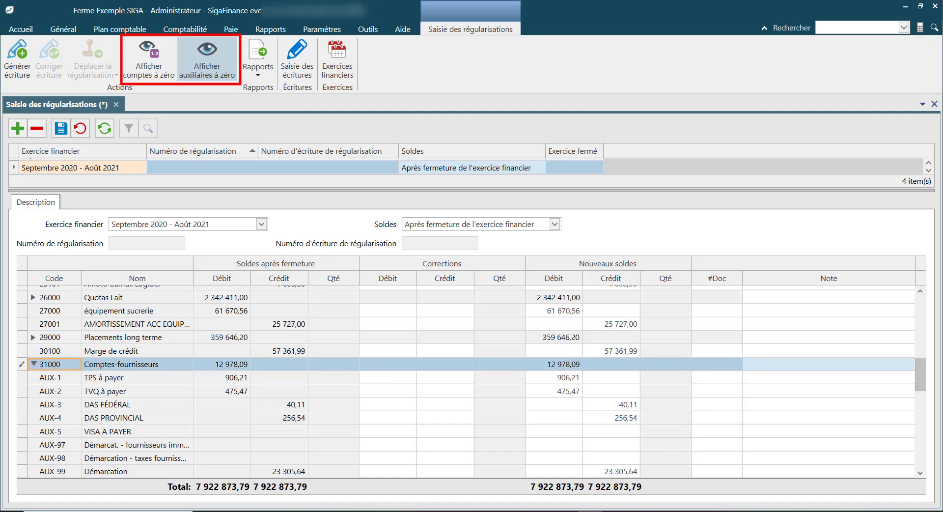
left_click(388, 378)
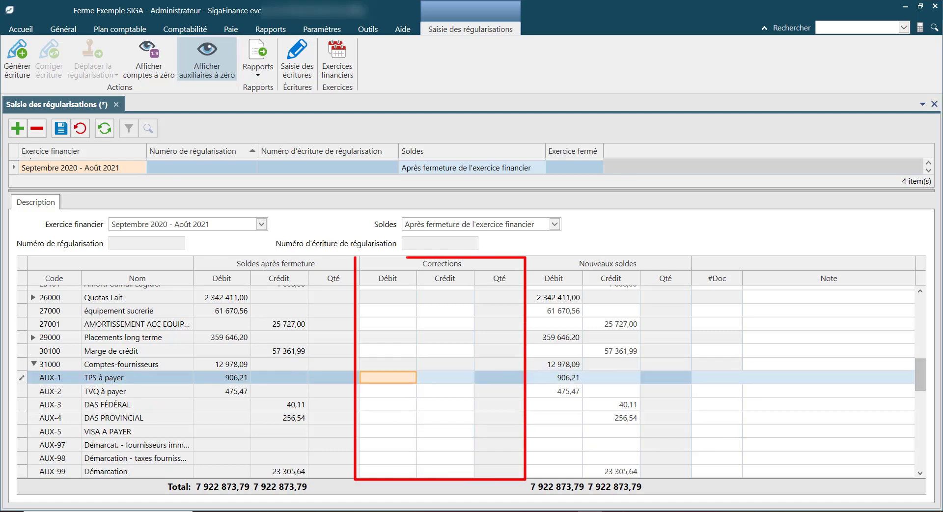
type("100")
key("Return")
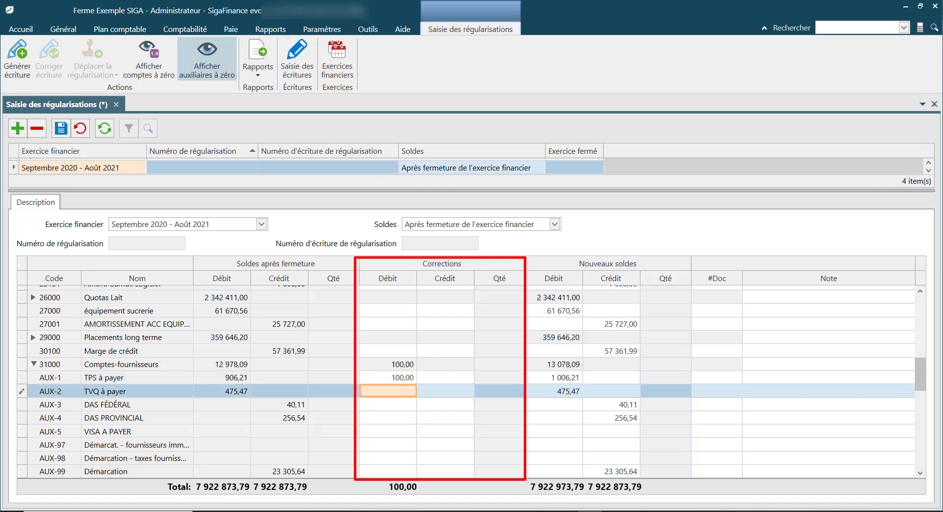
type("150")
key("Tab")
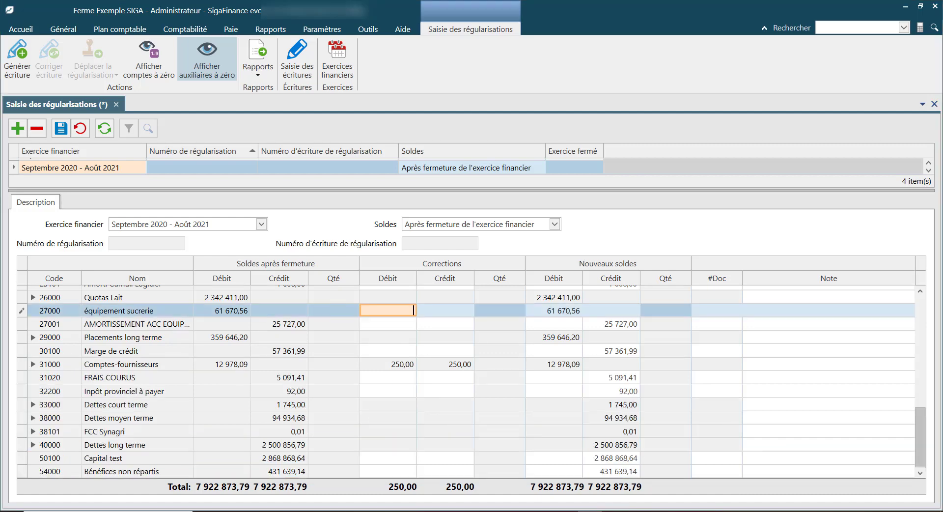
Enter a debit correction of 5 000 for 27000 équipement sucrerie and a credit correction of 5 000 for depreciation account 27001.
type("5000")
left_click(445, 324)
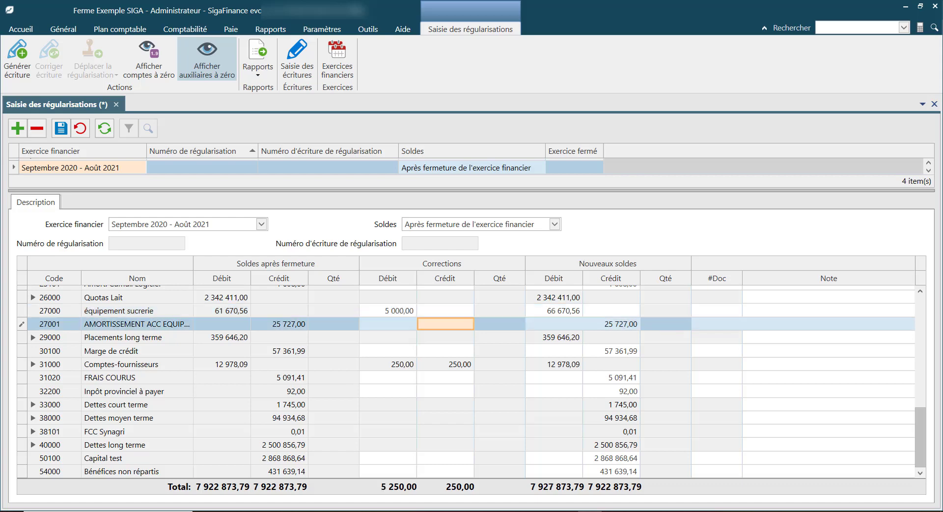
type("5 000")
key("Tab")
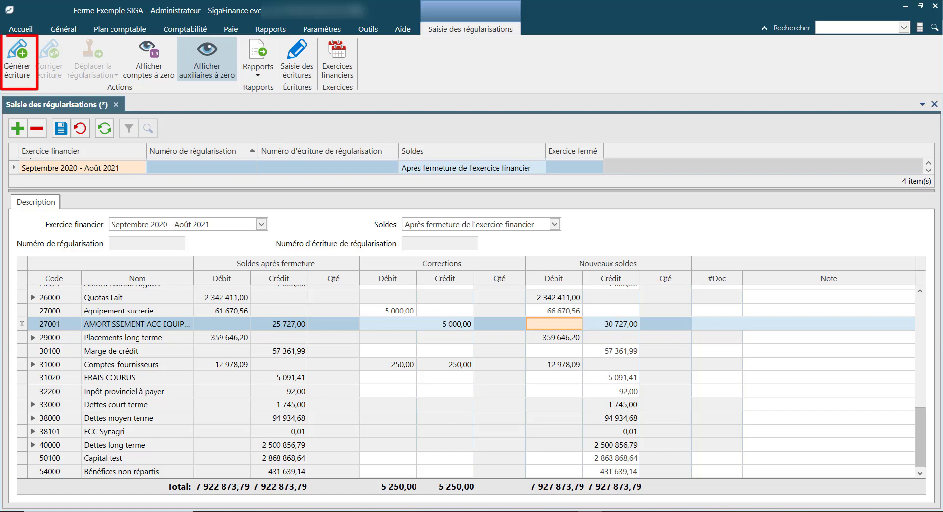
Generate the accounting entry for the new adjustment and accept the confirmations.
left_click(18, 59)
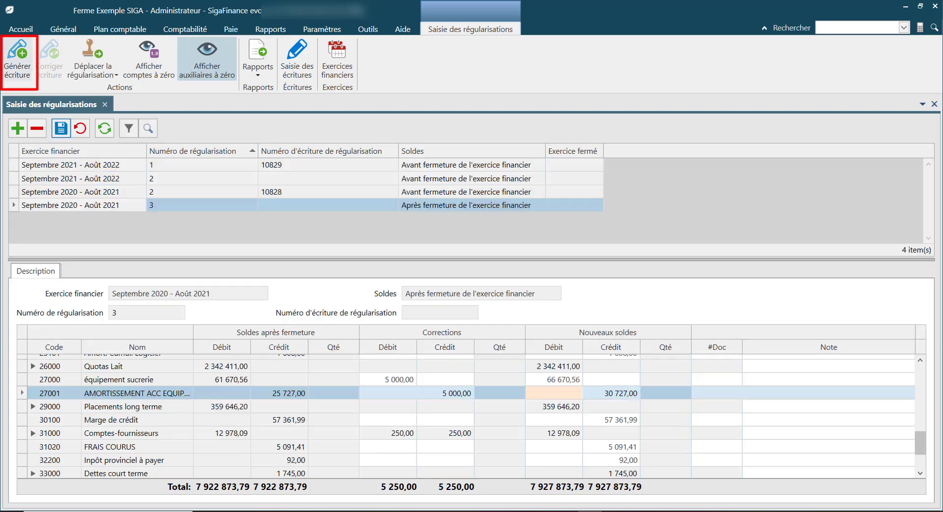
key("Return")
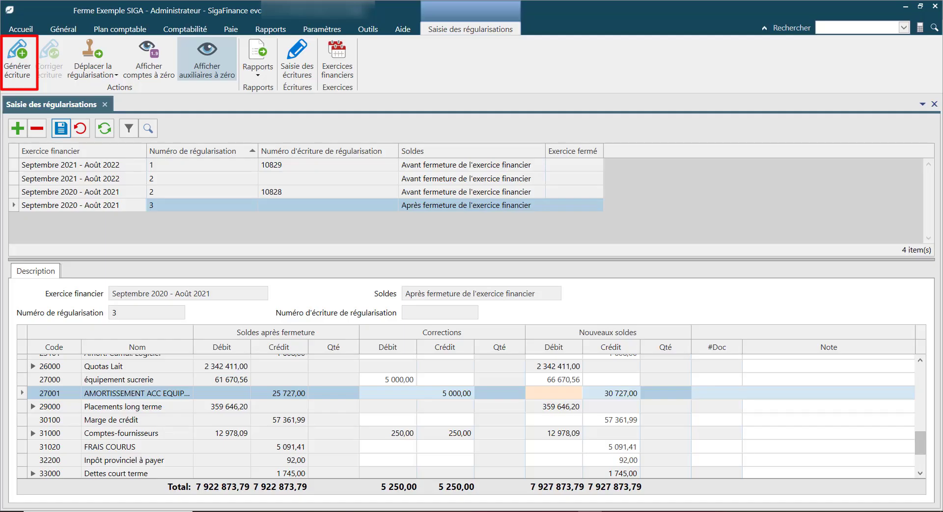
key("Return")
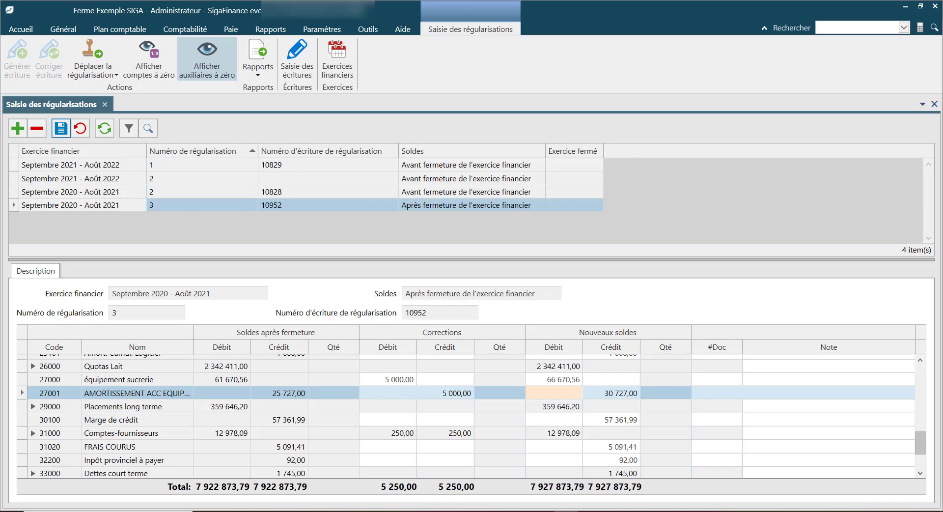
Change the debit correction of 27000 équipement sucrerie and the credit correction of account 27001 to 4 000 each.
left_click(388, 380)
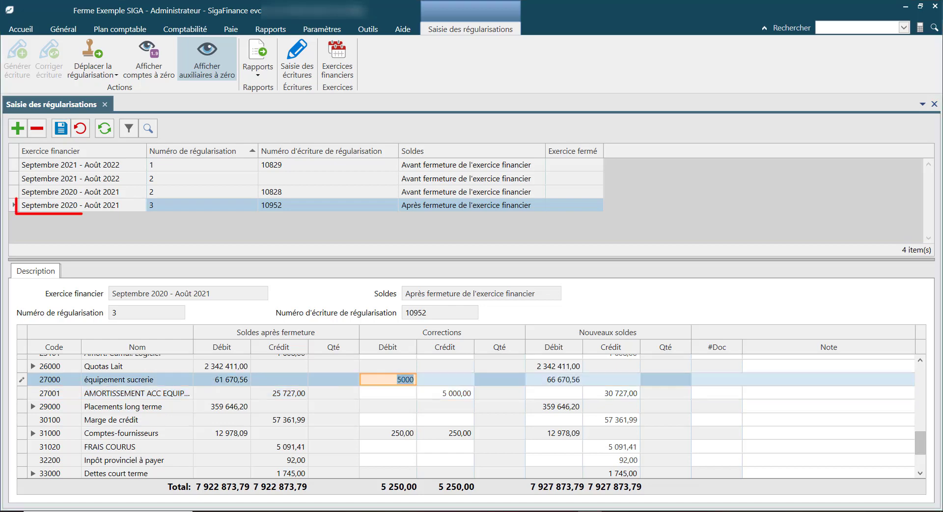
type("400")
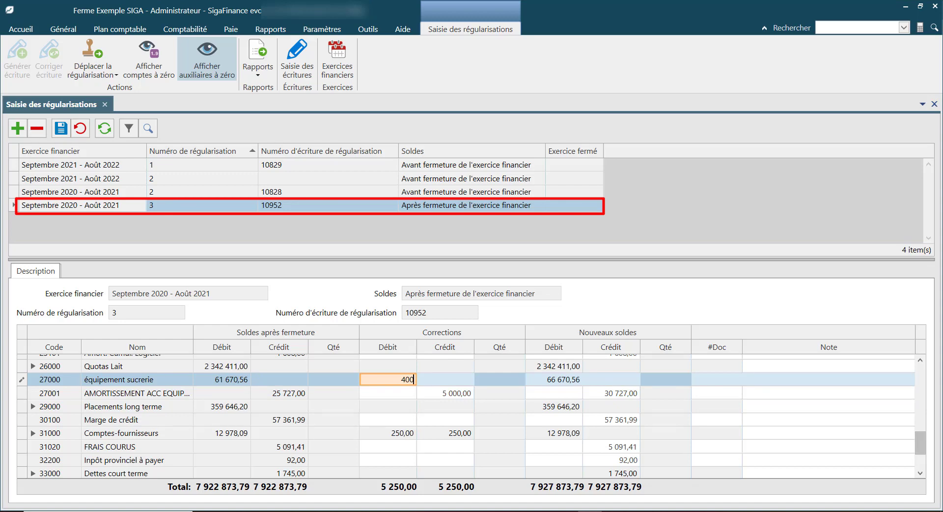
type("0")
double_click(456, 393)
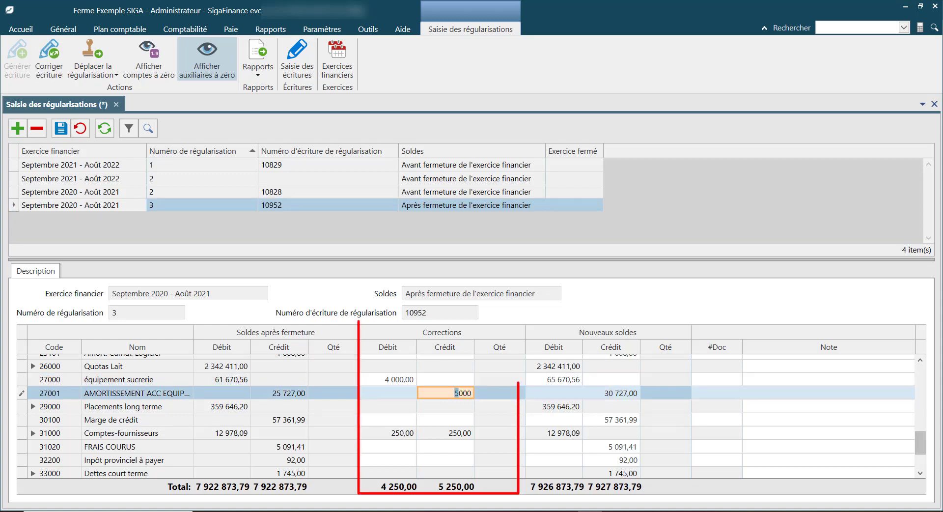
type("400")
key("Delete")
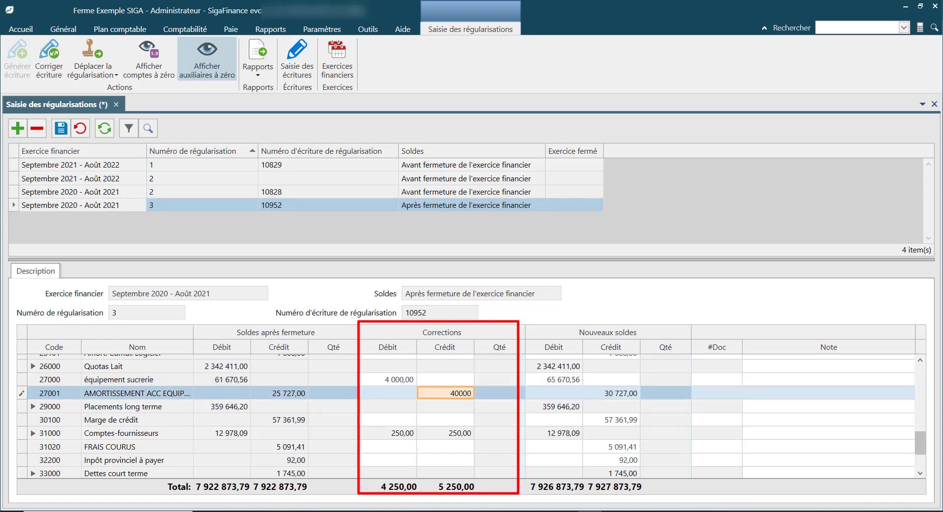
key("BackSpace")
left_click(445, 407)
Correct the generated adjustment entry with the modified amounts and confirm the operation.
left_click(49, 60)
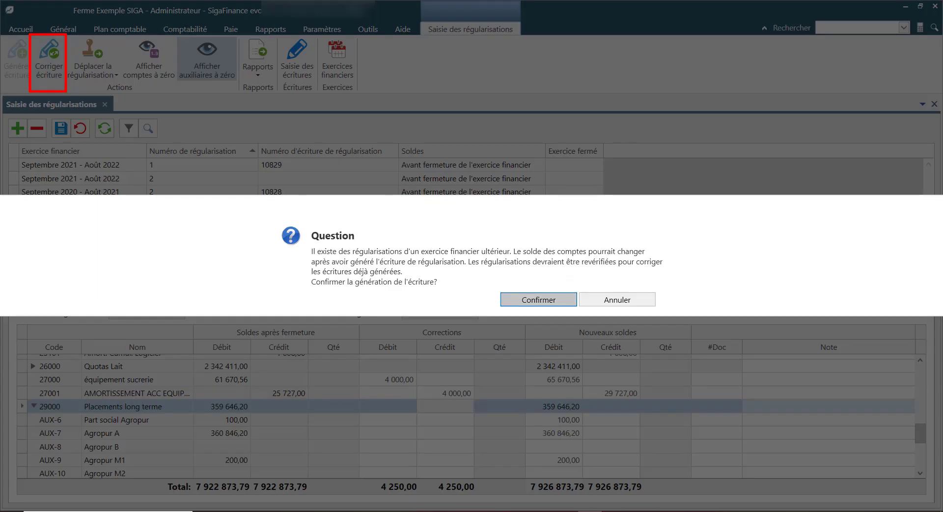
left_click(539, 299)
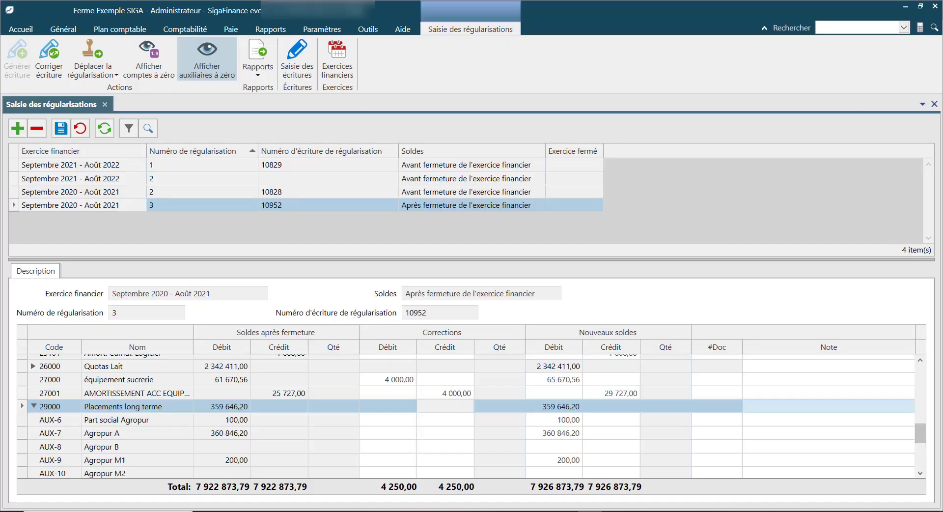
left_click(529, 289)
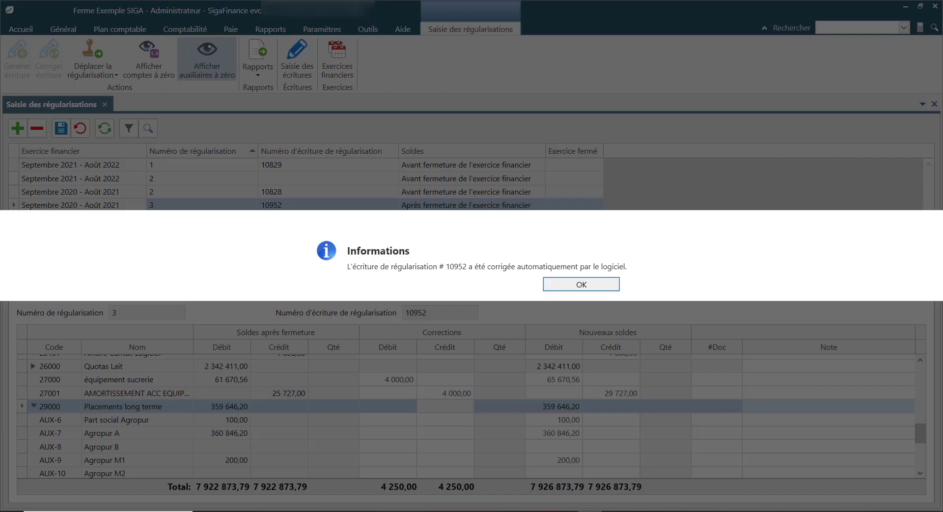
left_click(581, 284)
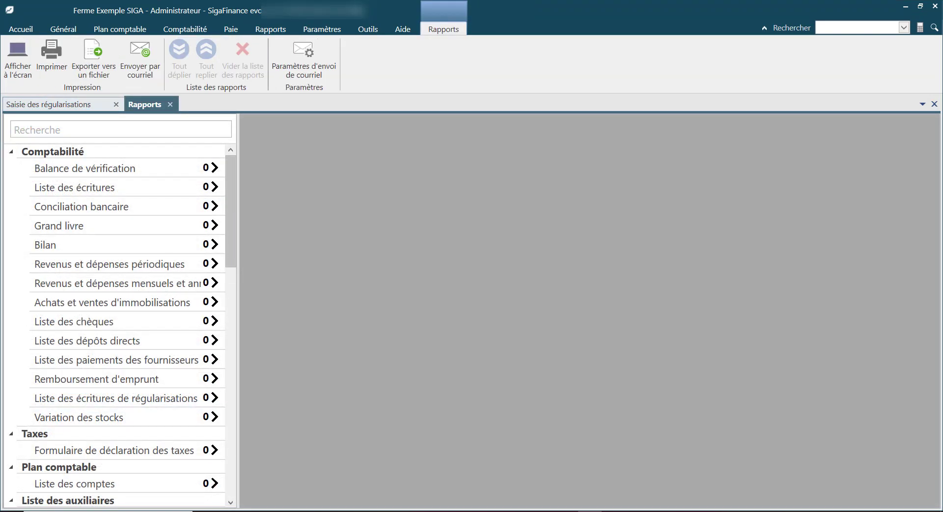
Preview the Balance de vérification report with period Solde d'ouverture for fiscal year Septembre 2021 - Août 2022.
left_click(211, 168)
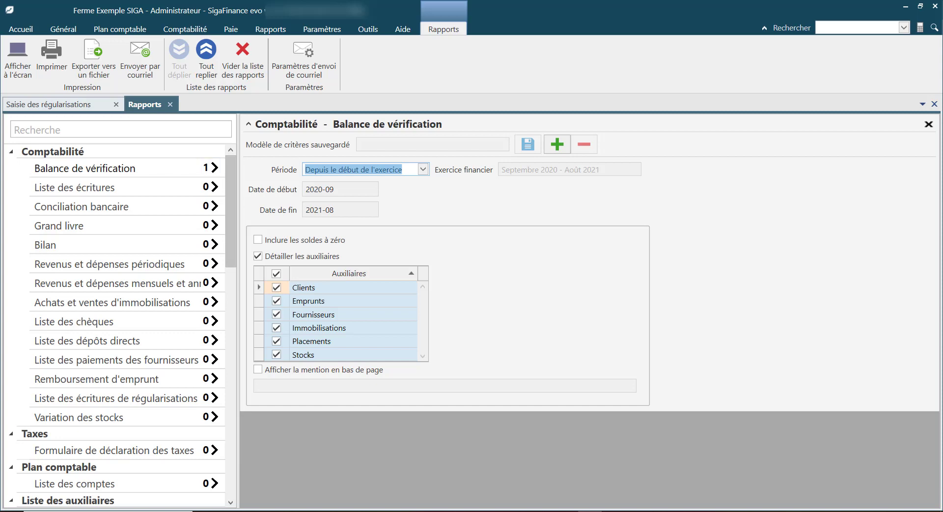
left_click(423, 170)
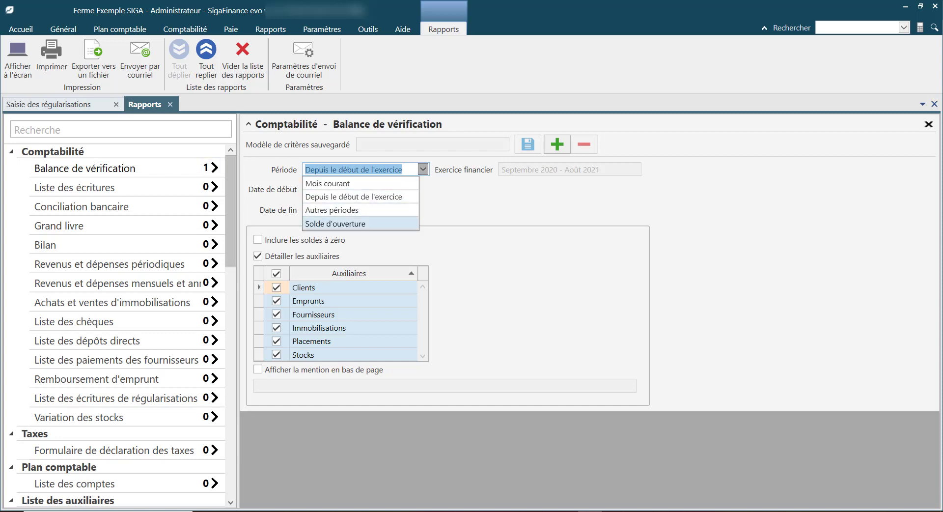
left_click(361, 224)
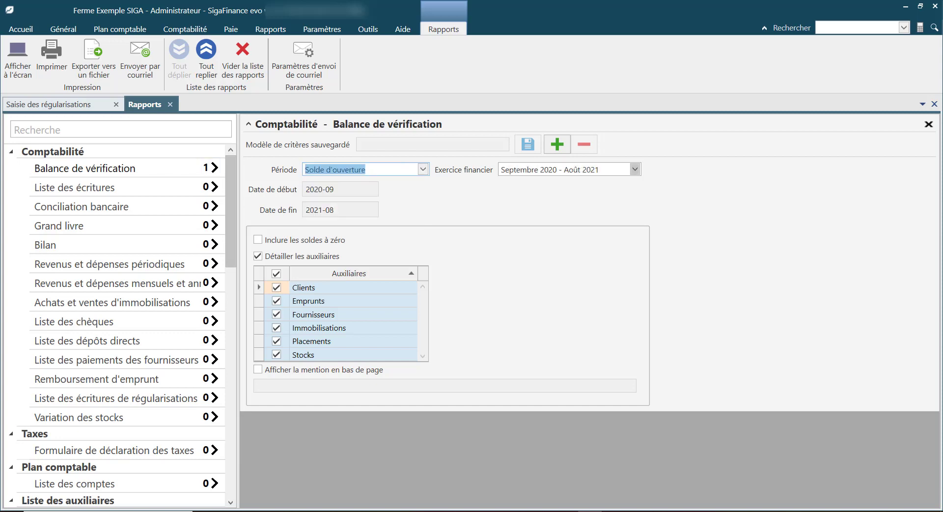
left_click(635, 169)
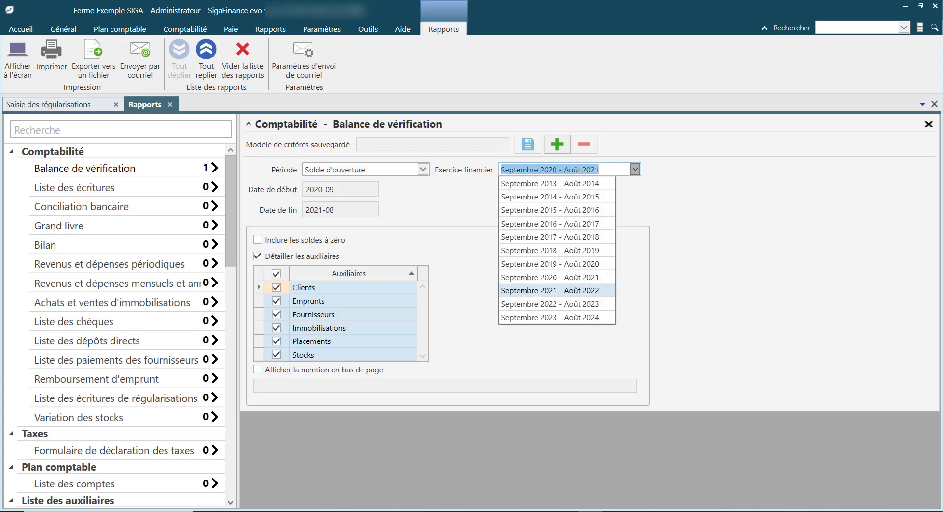
left_click(550, 291)
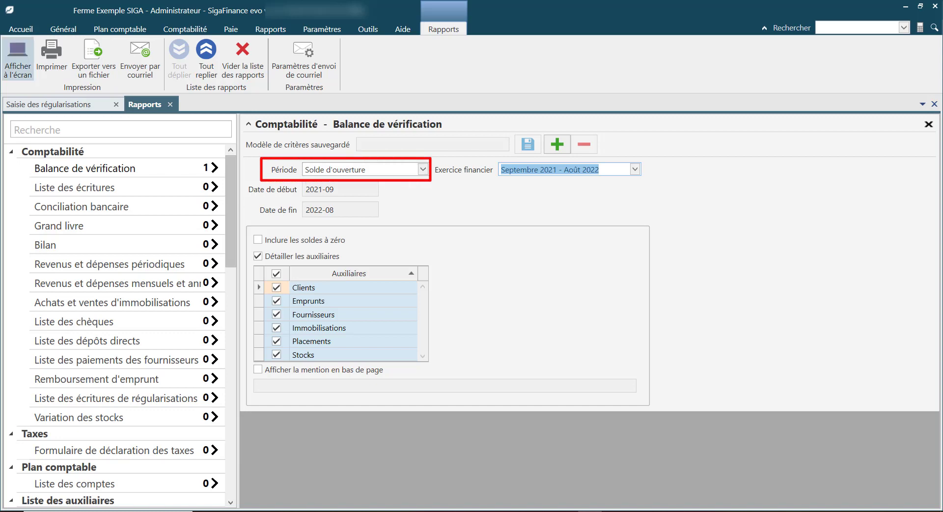
left_click(18, 59)
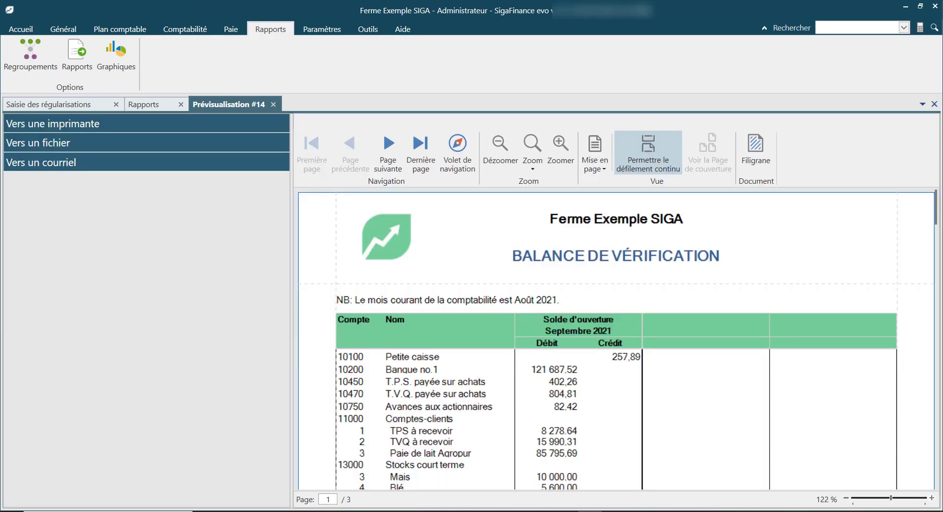
scroll(618, 339, "down", 3)
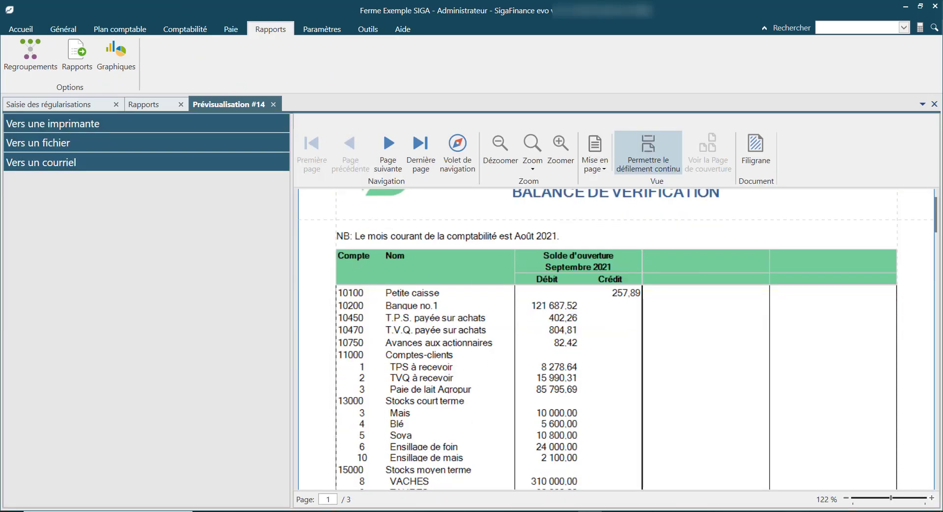